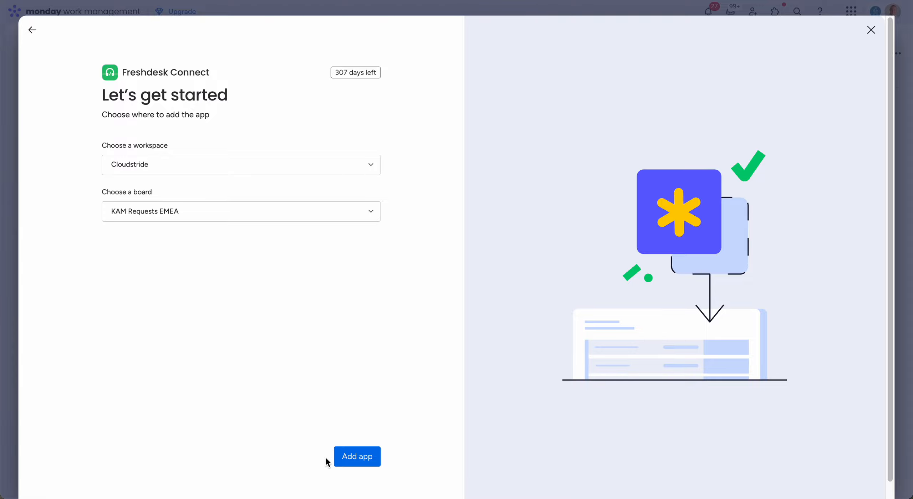
- Add the Freshdesk Connect app to the KAM Requests EMEA board in the Cloudstride workspace
{"action": "left_click", "coordinate": [357, 457]}
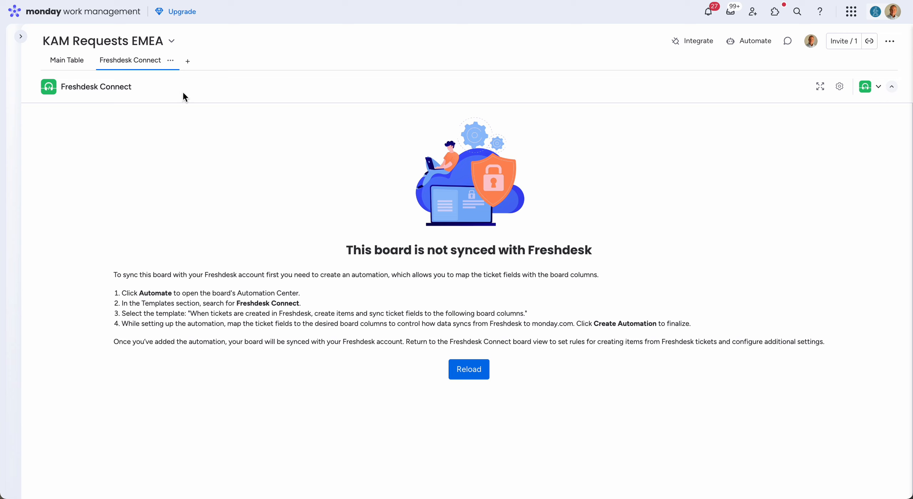
{"action": "left_click", "coordinate": [188, 61]}
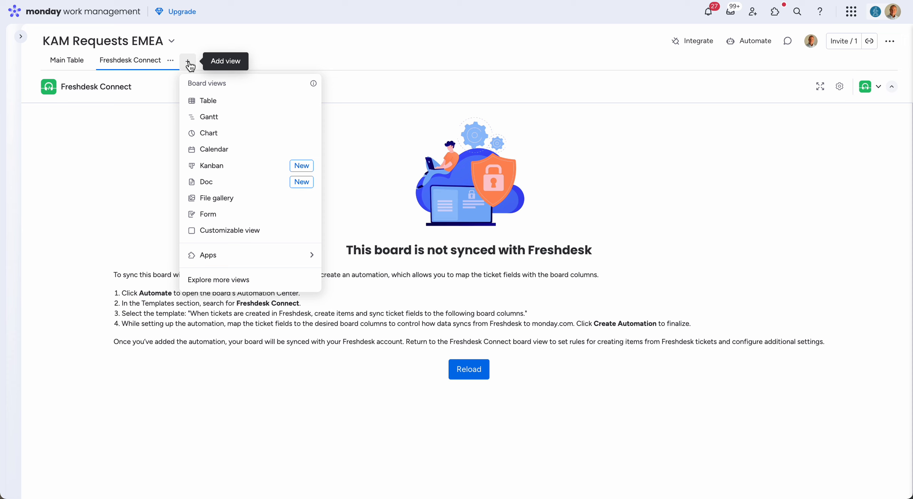
{"action": "mouse_move", "coordinate": [261, 259]}
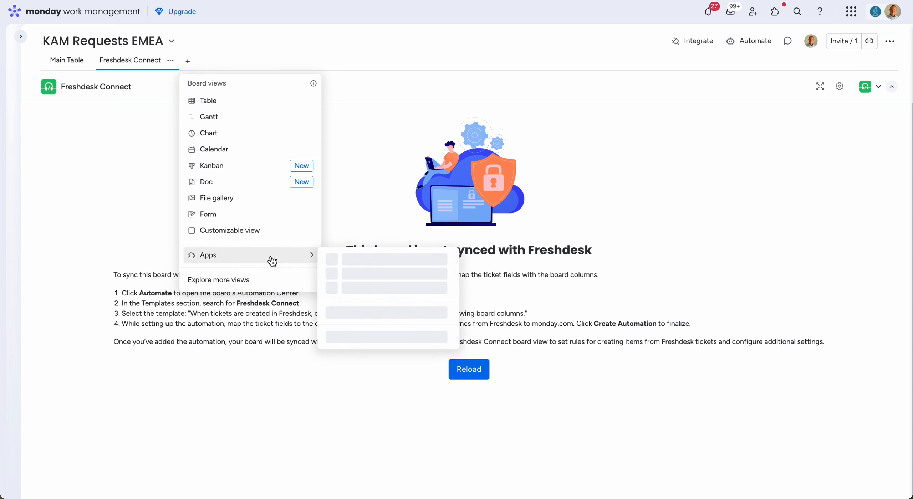
{"action": "mouse_move", "coordinate": [353, 293]}
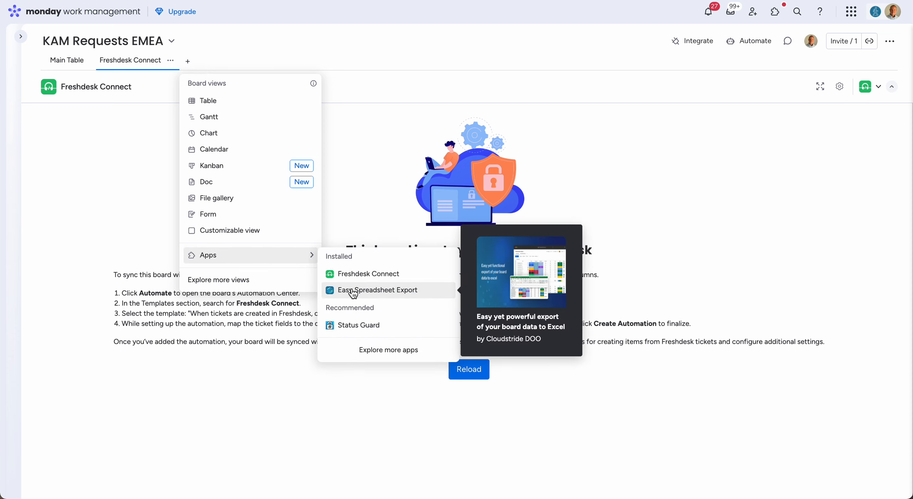
{"action": "mouse_move", "coordinate": [358, 277]}
{"action": "left_click", "coordinate": [355, 151]}
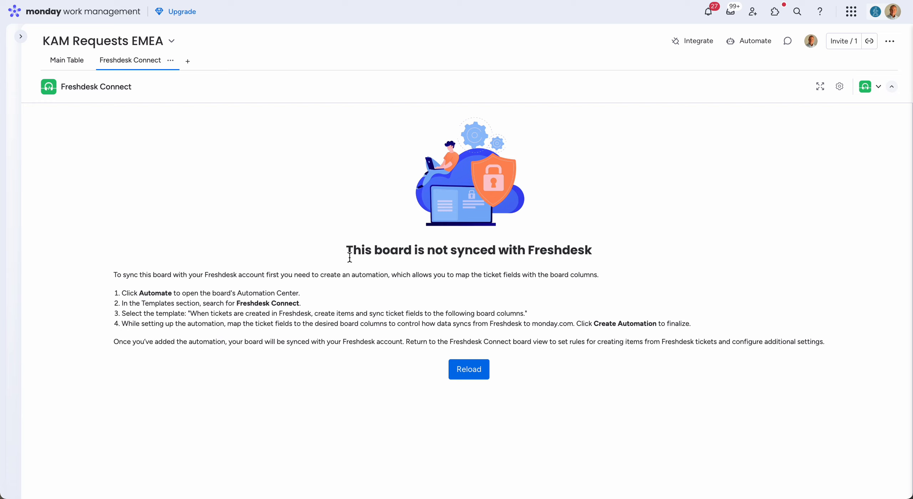
- Search the board's automation templates for "fresh" and use the Freshdesk template that creates items and syncs ticket fields to board columns
{"action": "left_click", "coordinate": [749, 44]}
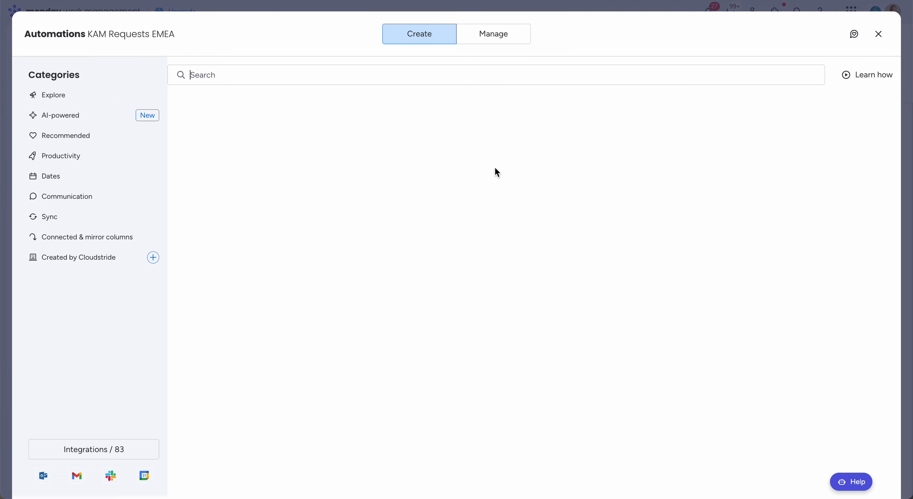
{"action": "left_click", "coordinate": [374, 75]}
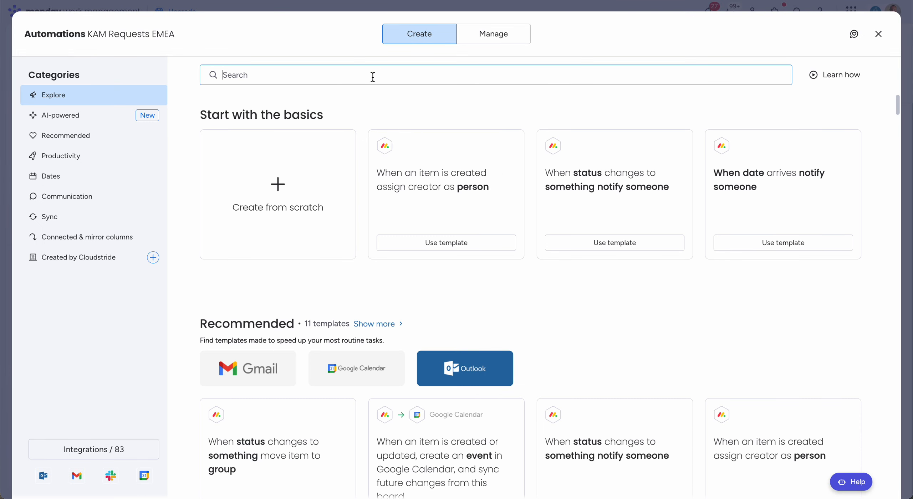
{"action": "type", "text": "fresh"}
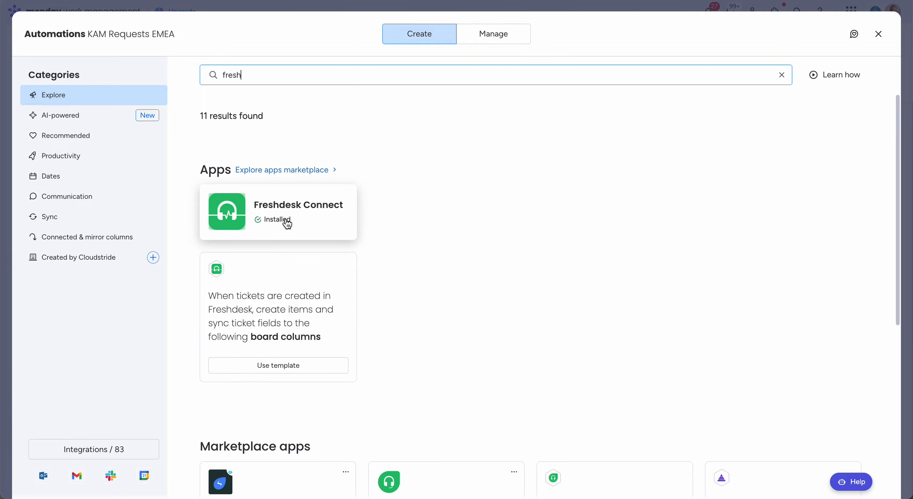
{"action": "left_click", "coordinate": [279, 370]}
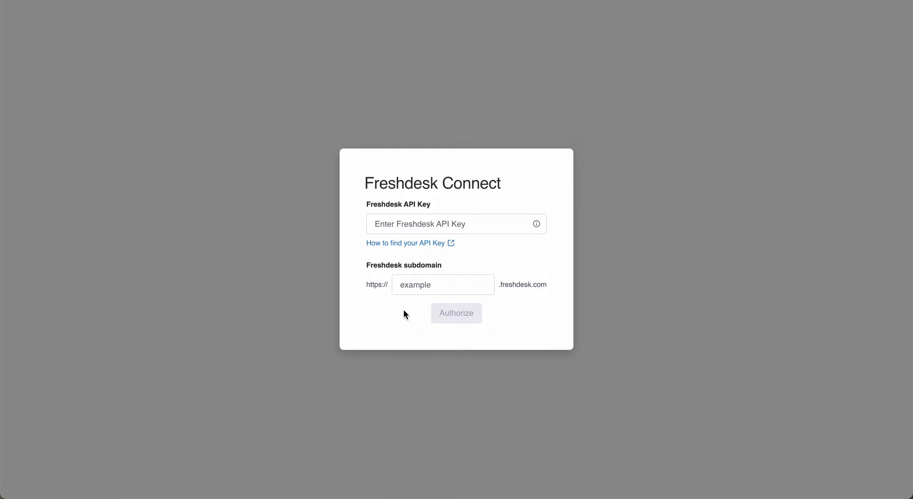
- Set the Freshdesk subdomain to "cloudstride" in the Freshdesk Connect authorization form
{"action": "left_click", "coordinate": [420, 288]}
{"action": "type", "text": "cloud"}
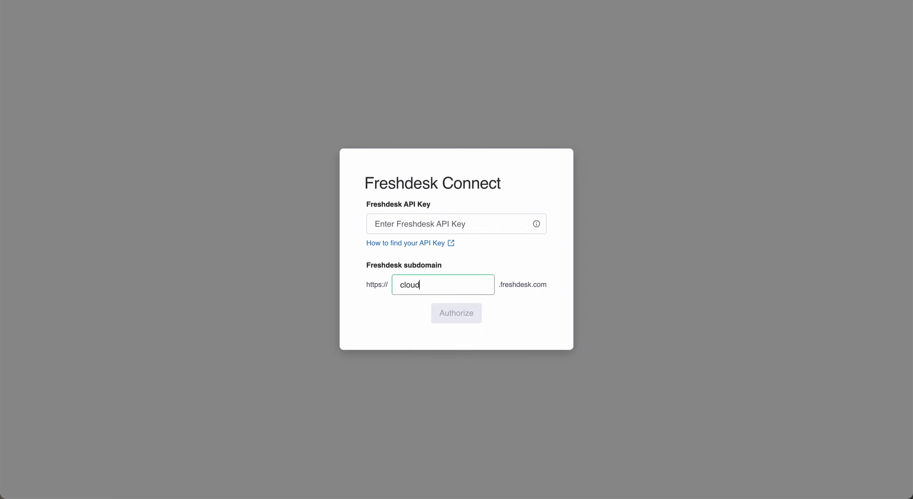
{"action": "type", "text": "stride"}
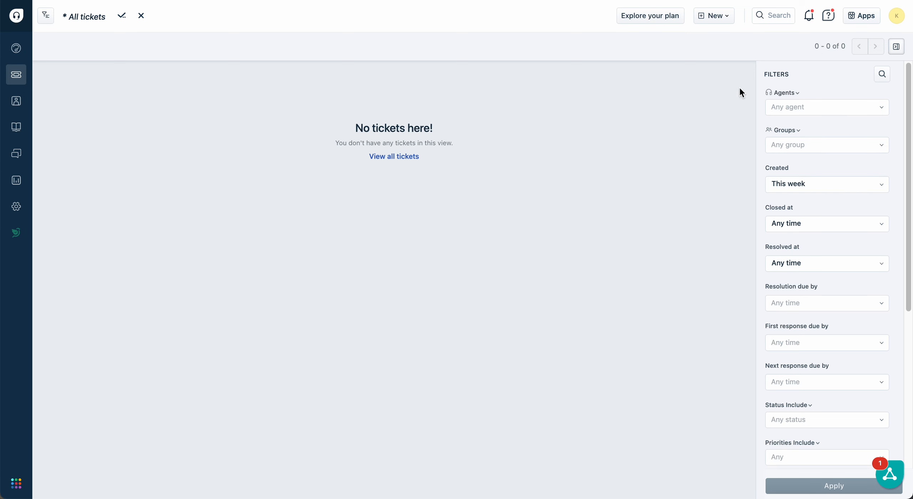
- Switch to Freshdesk, open the account's profile settings and request to view the API key
{"action": "left_click", "coordinate": [898, 18]}
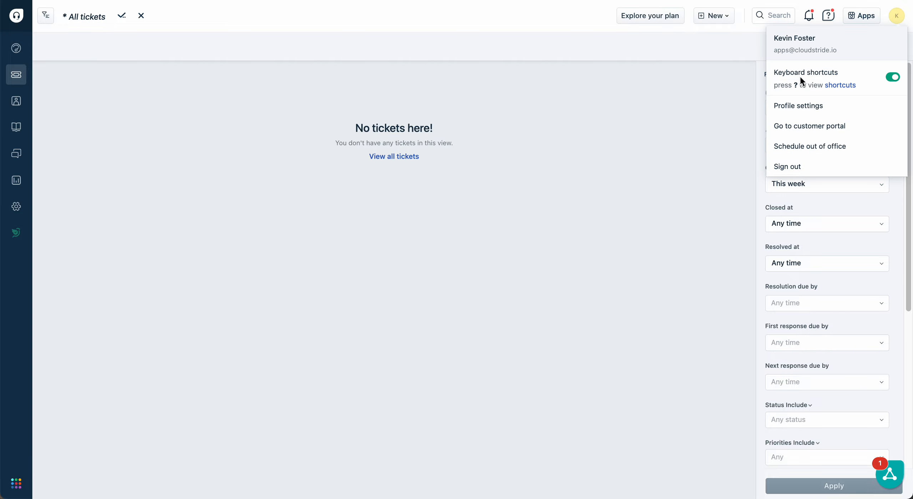
{"action": "left_click", "coordinate": [900, 19]}
{"action": "left_click", "coordinate": [895, 21]}
{"action": "left_click", "coordinate": [813, 106]}
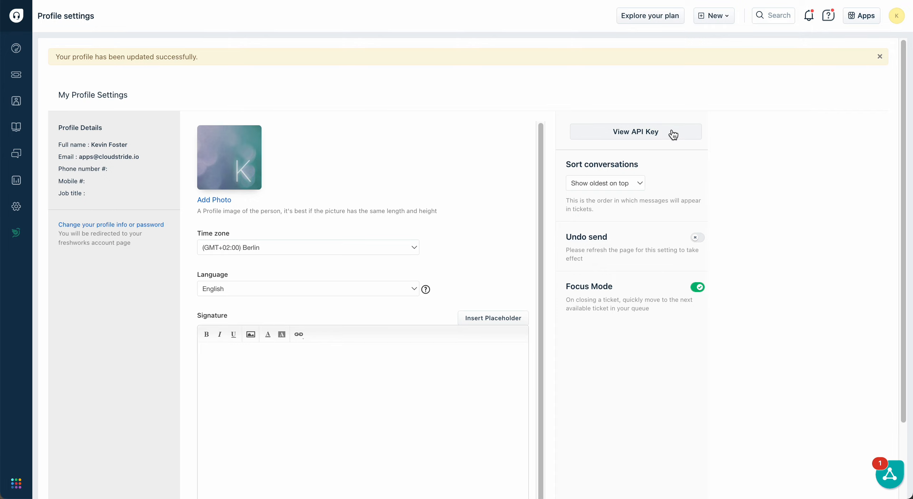
{"action": "left_click", "coordinate": [647, 137]}
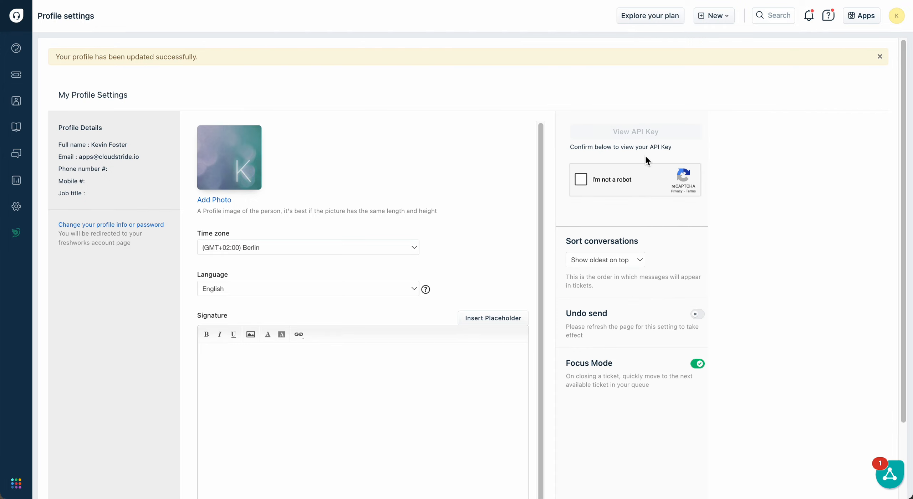
- Start the reCAPTCHA check and complete its first image challenge by selecting the squares with motorcycles
{"action": "left_click", "coordinate": [584, 178]}
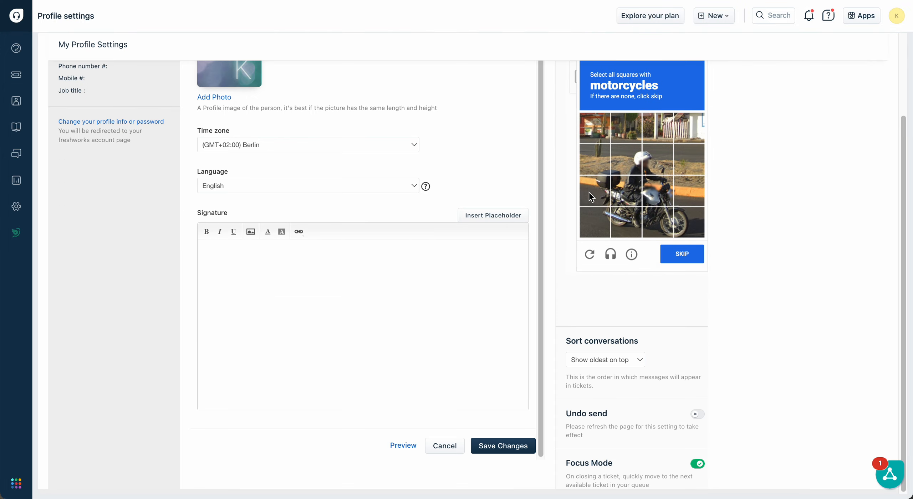
{"action": "left_click", "coordinate": [603, 200]}
{"action": "left_click", "coordinate": [626, 193]}
{"action": "left_click", "coordinate": [623, 225]}
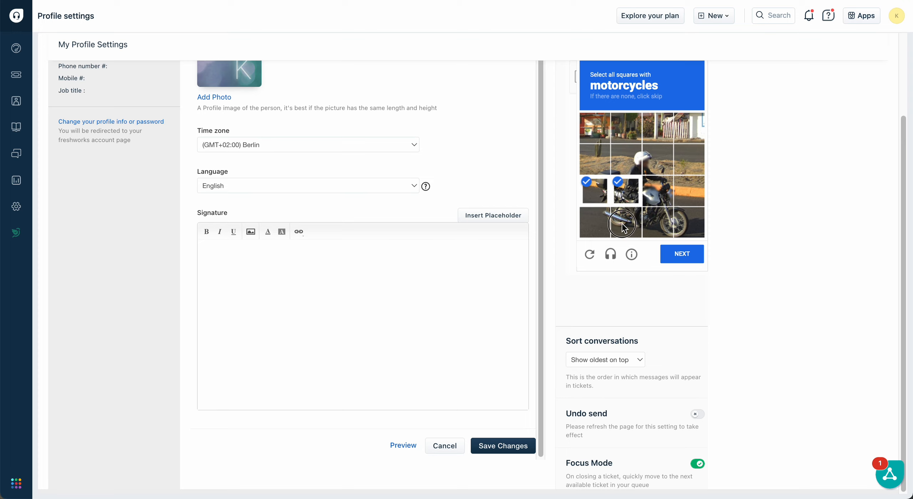
{"action": "left_click", "coordinate": [657, 223]}
{"action": "left_click", "coordinate": [690, 223]}
{"action": "left_click", "coordinate": [665, 203]}
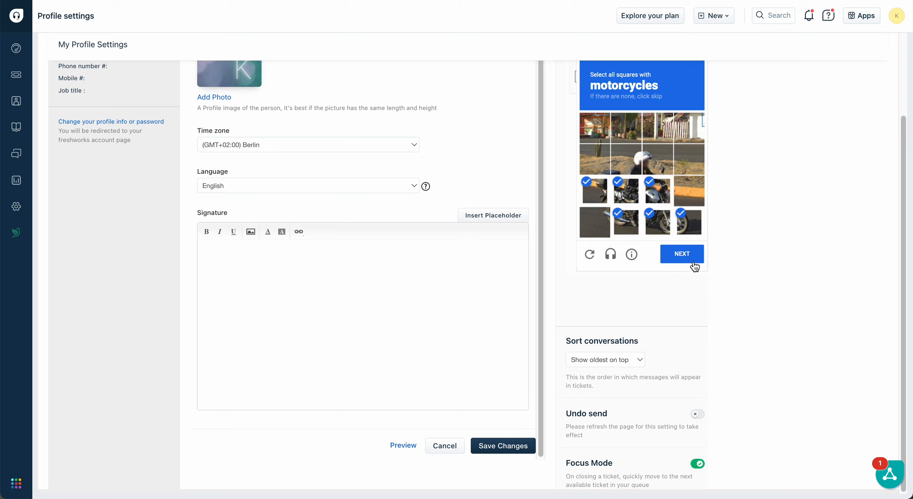
{"action": "left_click", "coordinate": [693, 262]}
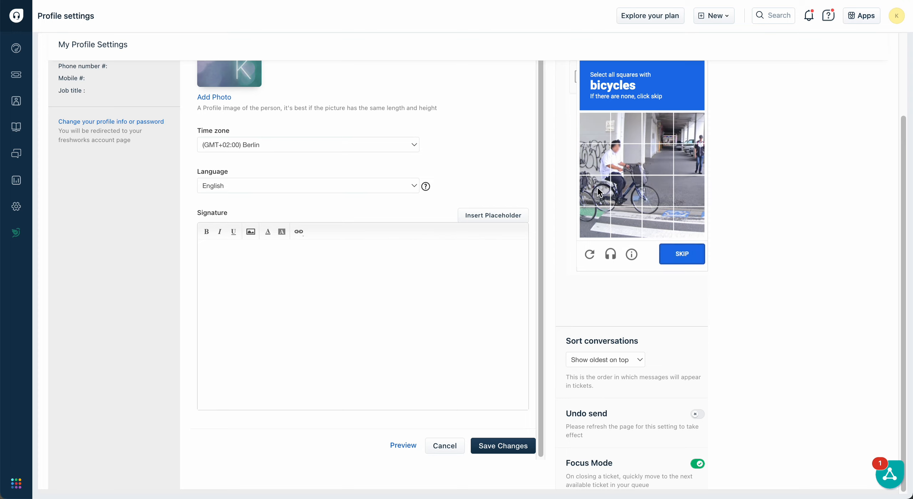
- Select the squares with bicycles and submit the reCAPTCHA verification
{"action": "left_click", "coordinate": [600, 193]}
{"action": "left_click", "coordinate": [626, 192]}
{"action": "left_click", "coordinate": [602, 222]}
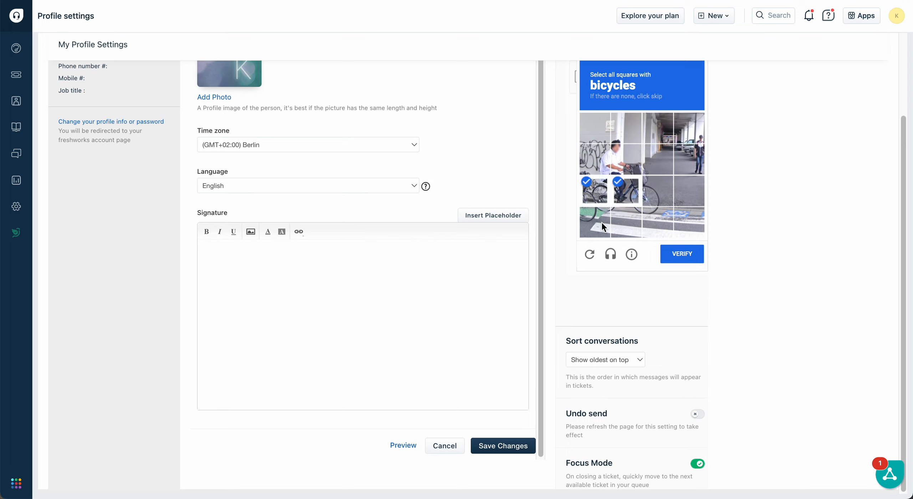
{"action": "left_click", "coordinate": [660, 186]}
{"action": "left_click", "coordinate": [686, 254]}
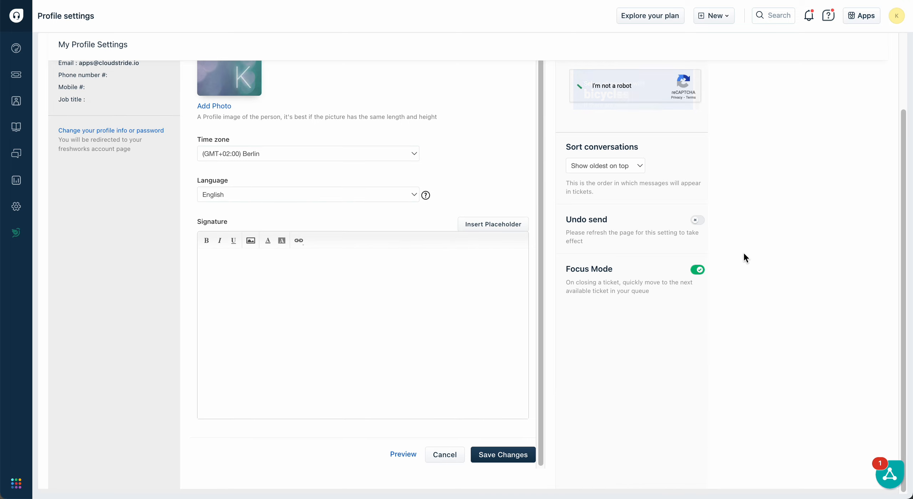
- Copy the Freshdesk API key, paste it into the Freshdesk API Key field of the Freshdesk Connect form and authorize the connection
{"action": "double_click", "coordinate": [633, 139]}
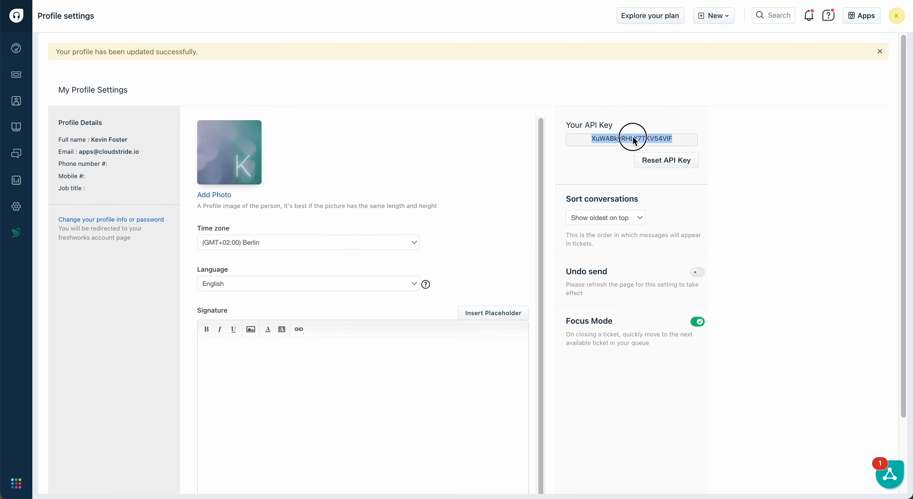
{"action": "key", "text": "super+Tab"}
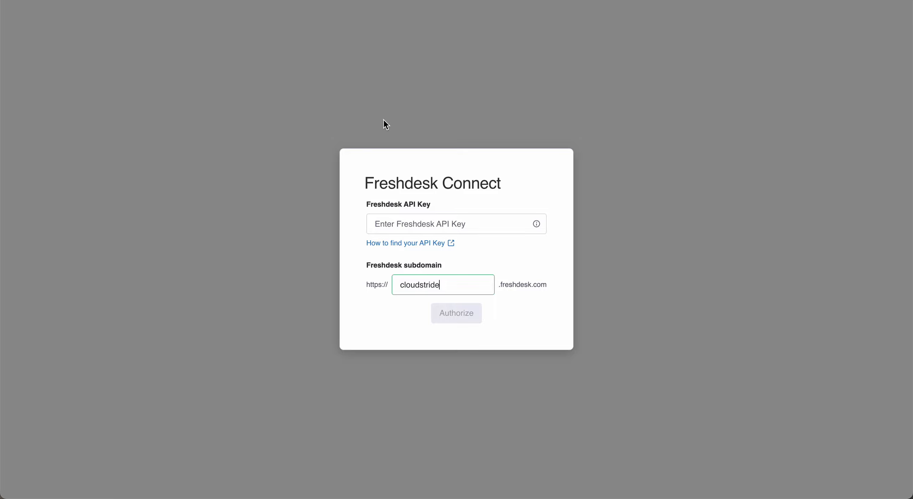
{"action": "left_click", "coordinate": [377, 224]}
{"action": "key", "text": "super+v"}
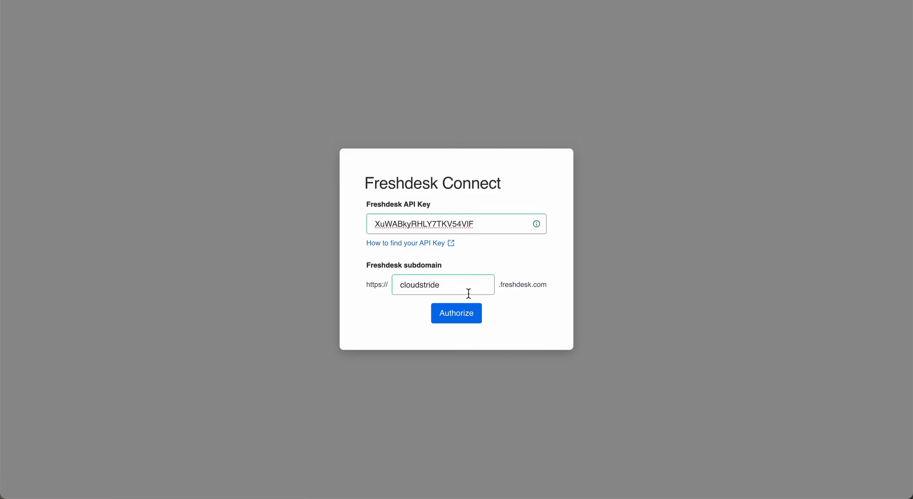
{"action": "left_click", "coordinate": [461, 316]}
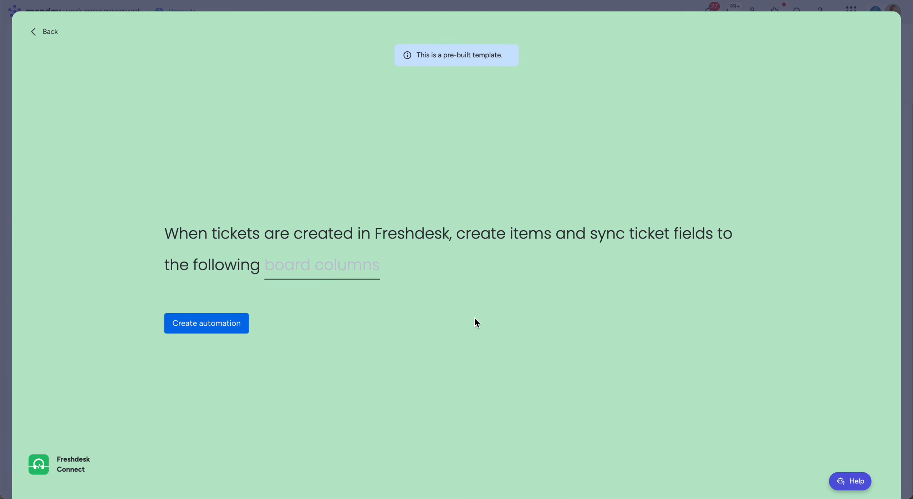
- Map the board's Name, Status and Due Date columns to the Subject, Status and Due Date ticket fields
{"action": "left_click", "coordinate": [346, 273]}
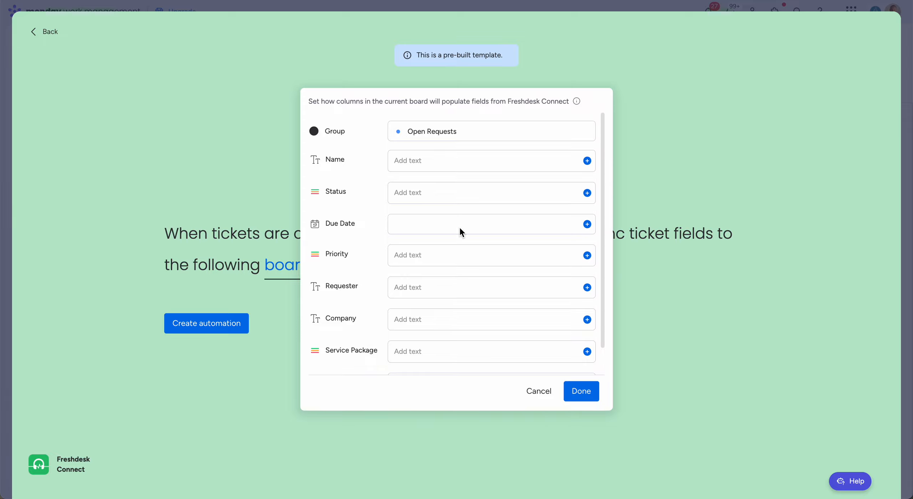
{"action": "left_click", "coordinate": [588, 161]}
{"action": "left_click", "coordinate": [606, 229]}
{"action": "left_click", "coordinate": [587, 193]}
{"action": "left_click", "coordinate": [606, 250]}
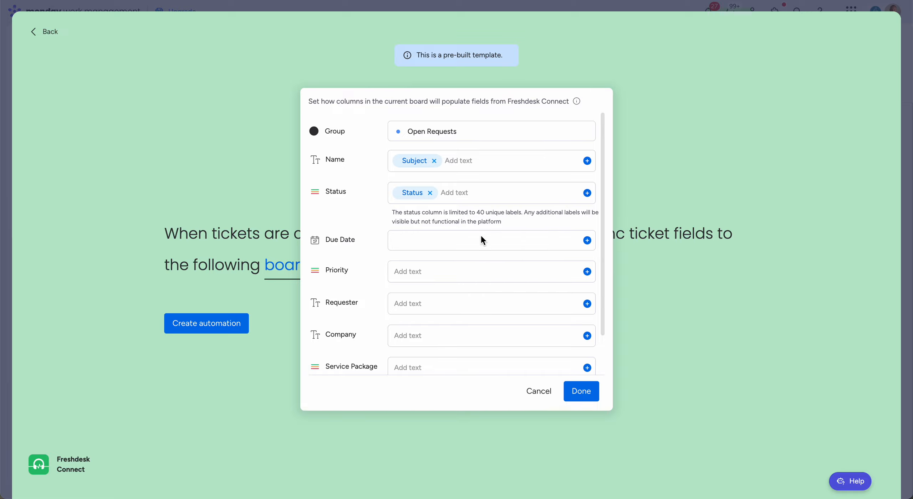
{"action": "left_click", "coordinate": [587, 240]}
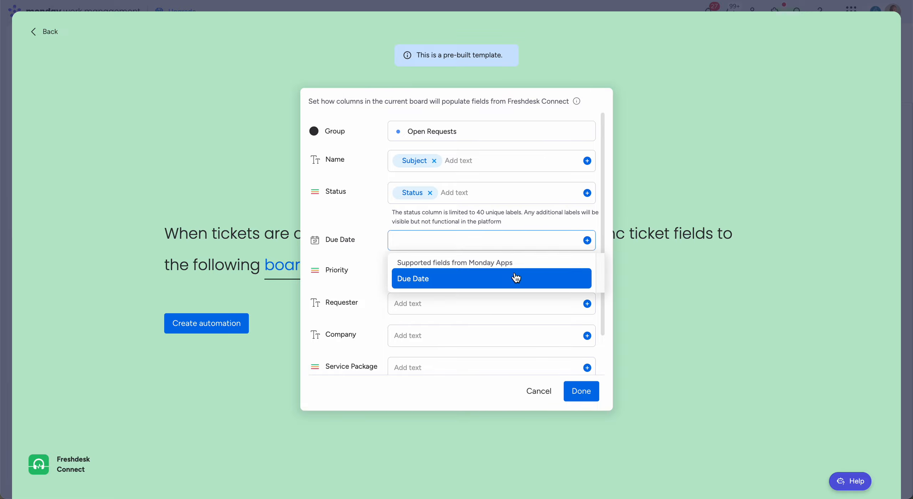
{"action": "left_click", "coordinate": [516, 278]}
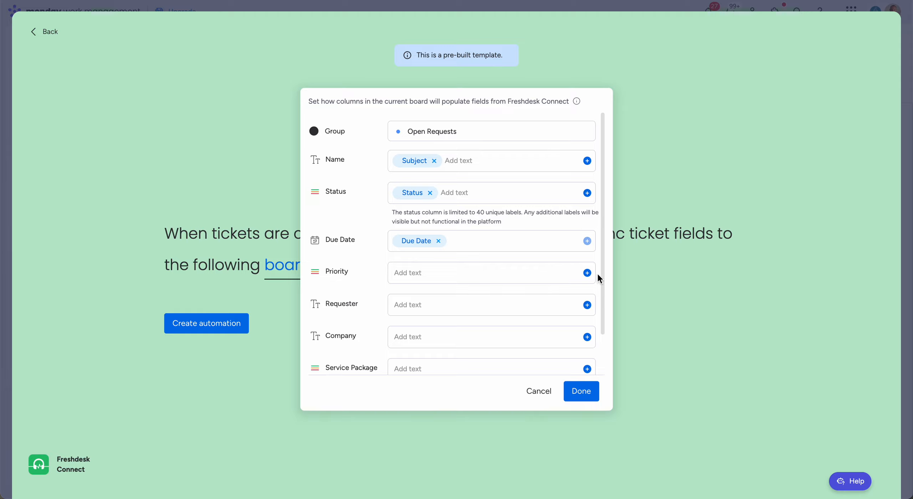
- Map the Priority, Requester and Company columns to the Priority, Requester Name and Company ticket fields, and save the column mapping
{"action": "left_click", "coordinate": [587, 273]}
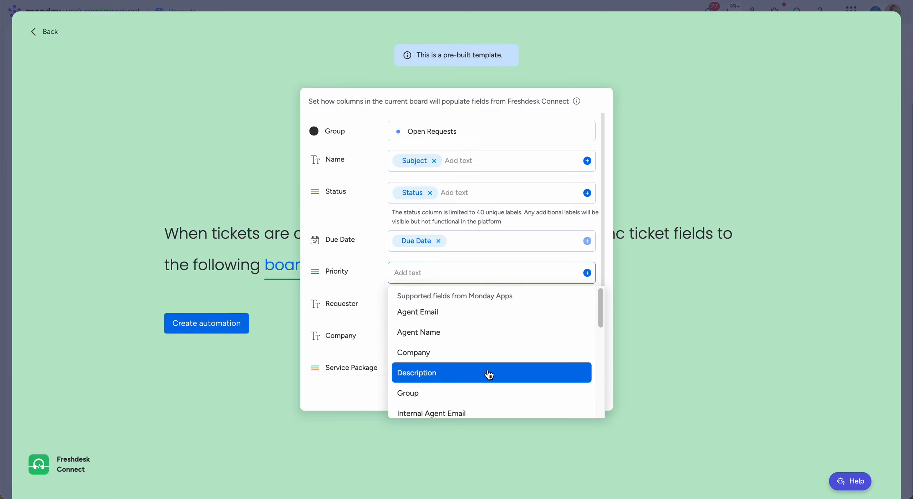
{"action": "scroll", "coordinate": [489, 375], "scroll_direction": "down", "scroll_amount": 3}
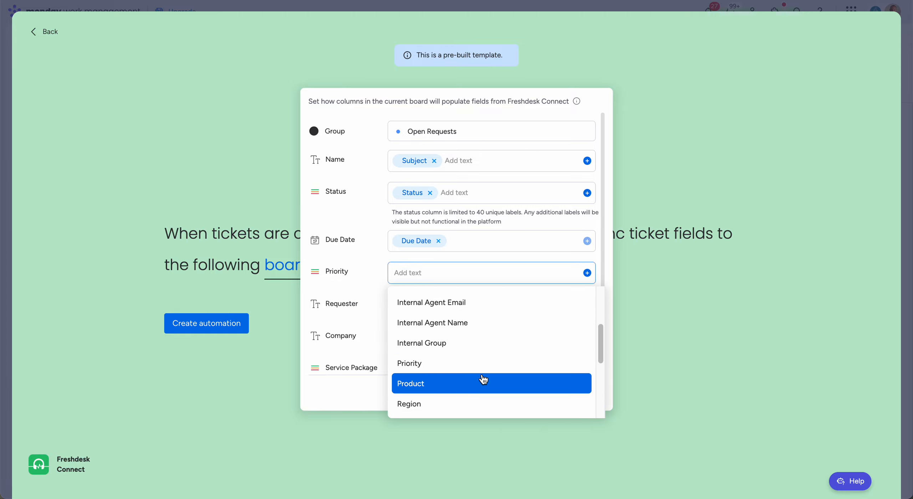
{"action": "left_click", "coordinate": [486, 367]}
{"action": "left_click", "coordinate": [587, 322]}
{"action": "scroll", "coordinate": [489, 403], "scroll_direction": "down", "scroll_amount": 3}
{"action": "left_click", "coordinate": [486, 403]}
{"action": "left_click", "coordinate": [587, 354]}
{"action": "left_click", "coordinate": [486, 421]}
{"action": "scroll", "coordinate": [403, 315], "scroll_direction": "down", "scroll_amount": 3}
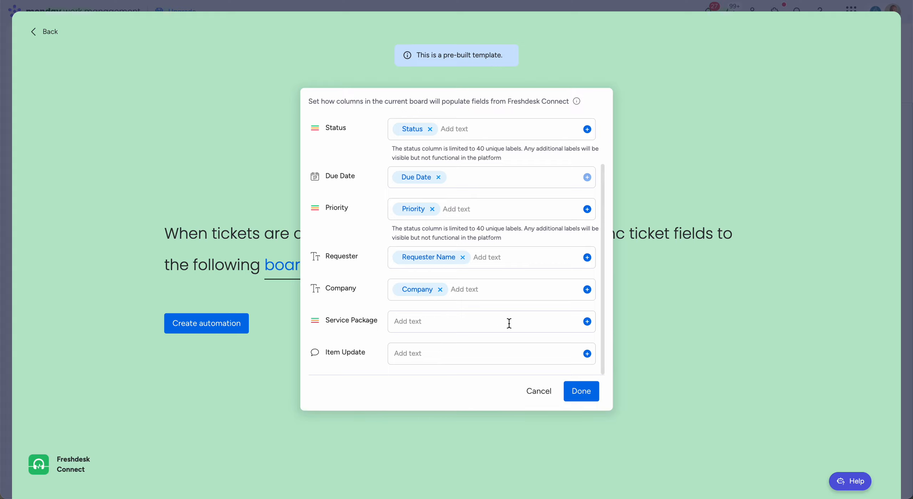
{"action": "left_click", "coordinate": [582, 392]}
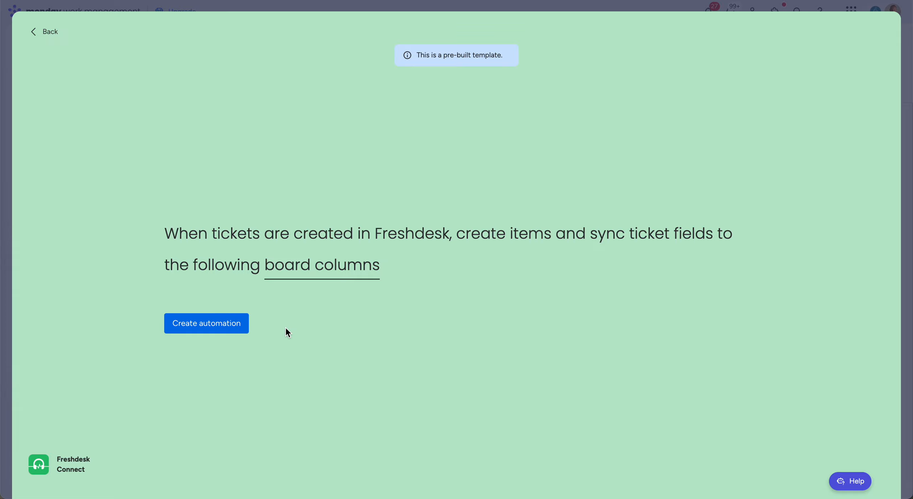
- Create the Freshdesk ticket automation and reload the board's Freshdesk Connect view
{"action": "left_click", "coordinate": [218, 323]}
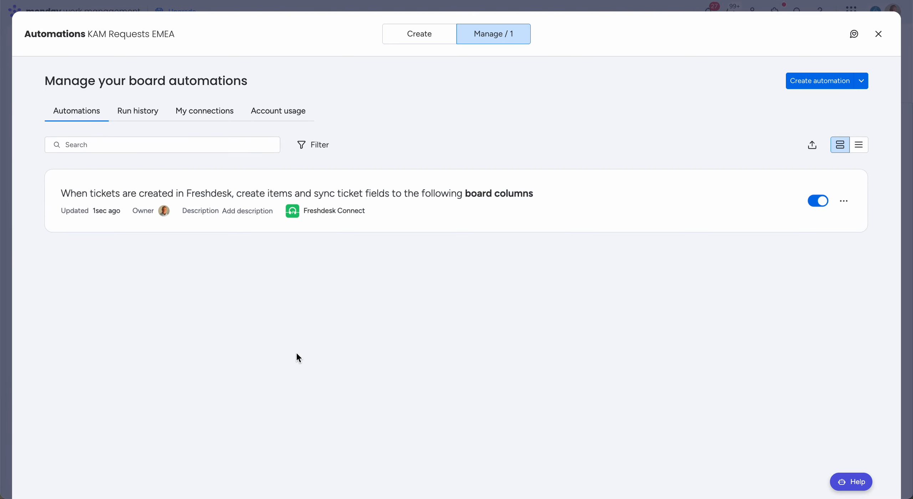
{"action": "left_click", "coordinate": [879, 34]}
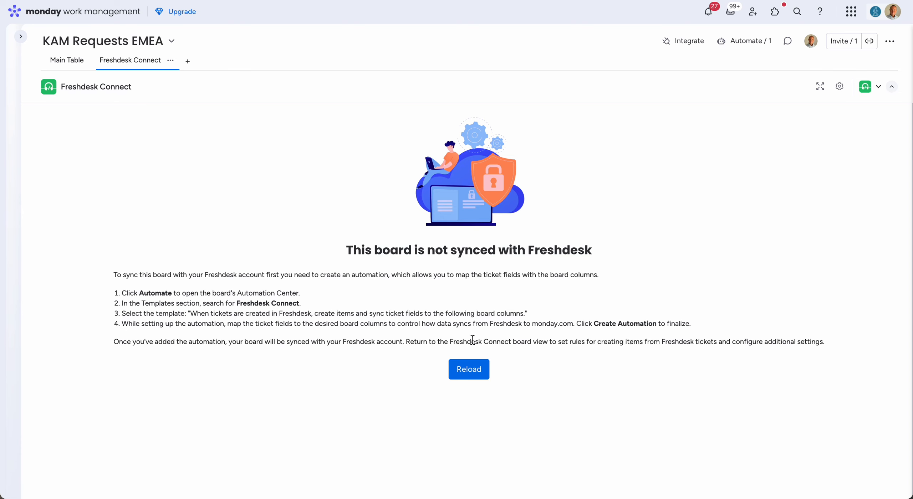
{"action": "left_click", "coordinate": [469, 378]}
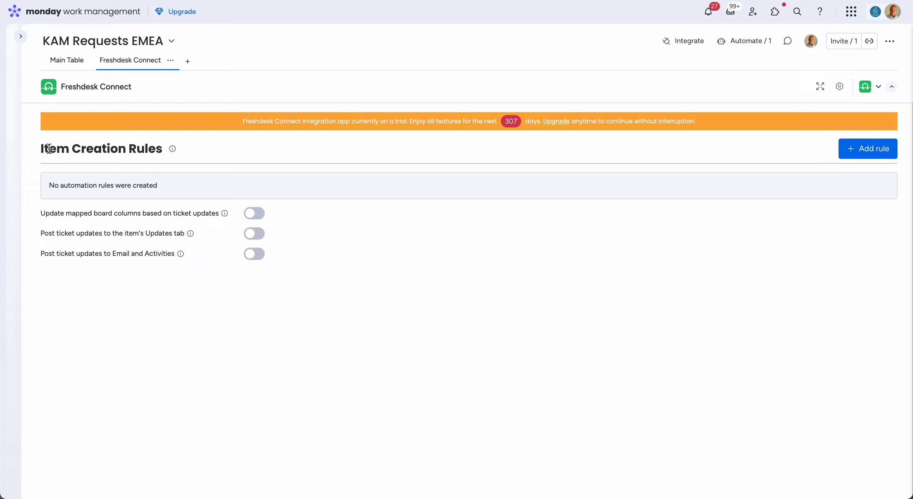
- Examine the Item Creation Rules section and the Main Table's Open Requests group, and return to the Freshdesk Connect view
{"action": "left_click_drag", "start_coordinate": [35, 144], "coordinate": [161, 151]}
{"action": "left_click", "coordinate": [158, 163]}
{"action": "left_click", "coordinate": [67, 61]}
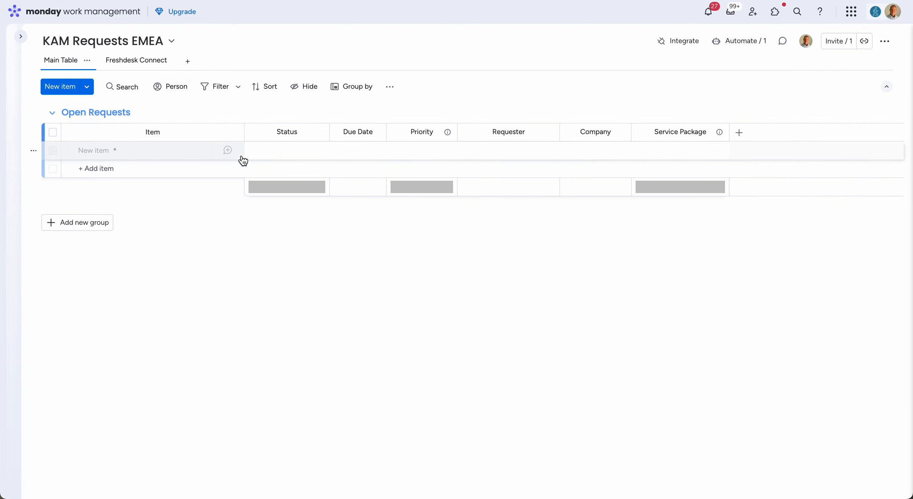
{"action": "left_click", "coordinate": [136, 61]}
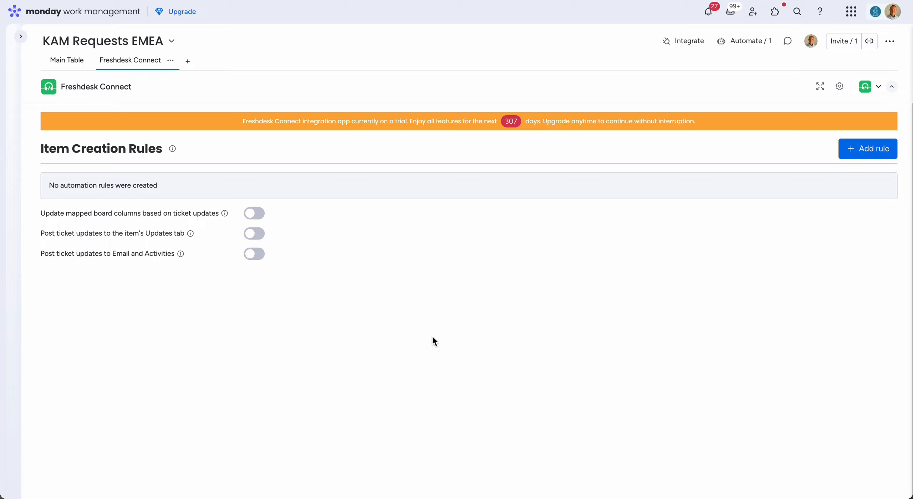
- Start adding a new item creation rule in the Freshdesk Connect view
{"action": "left_click", "coordinate": [863, 154]}
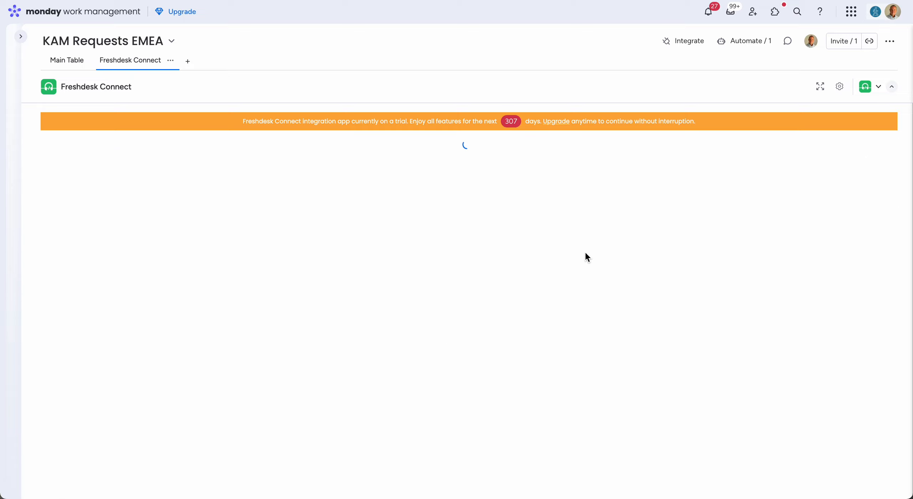